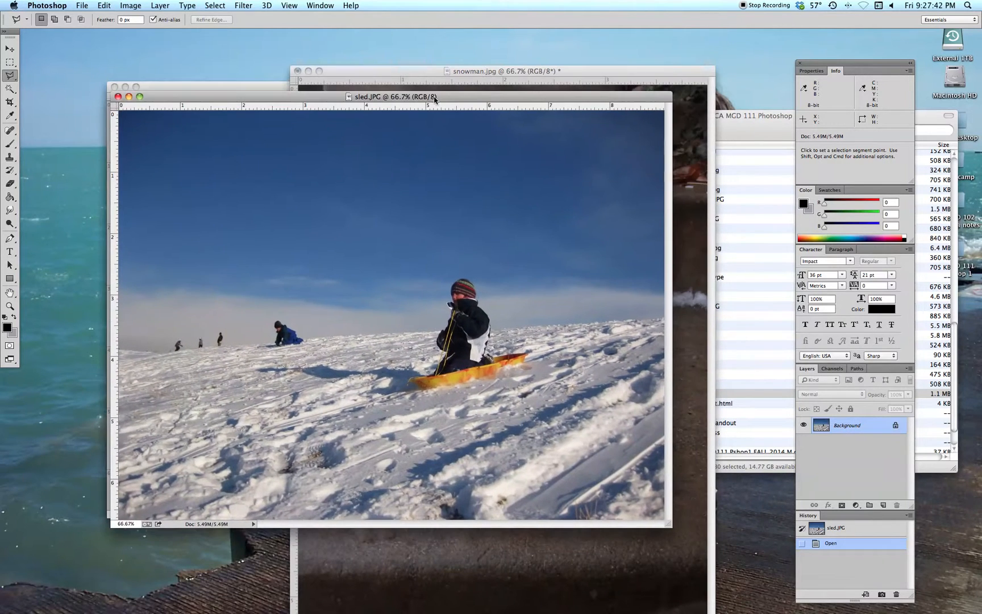
# Step: Look at the open snowman.jpg and sled3.JPG photos, and place sled.JPG back in front of them
pyautogui.moveTo(636, 99); pyautogui.dragTo(327, 310)
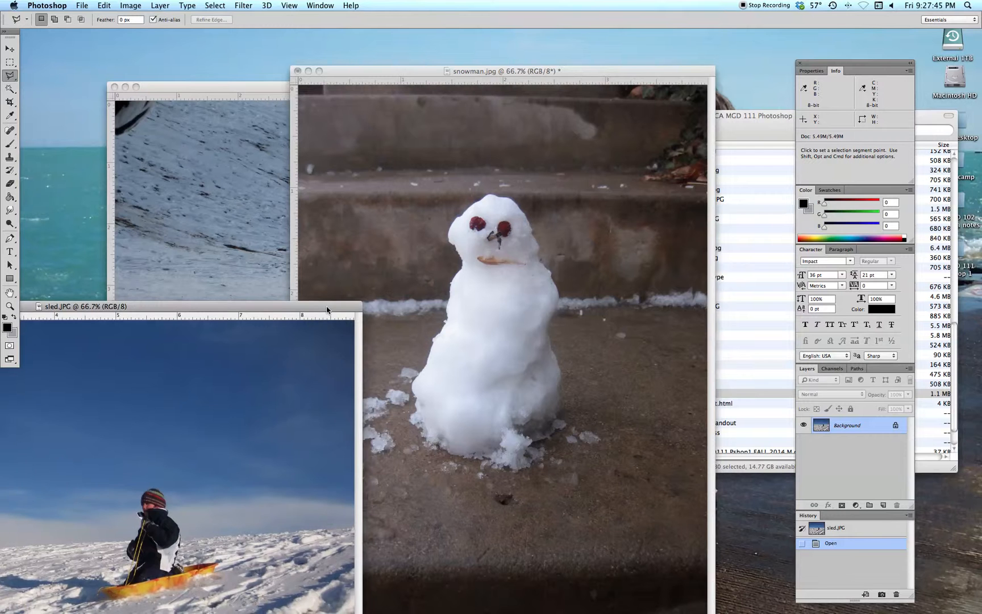
pyautogui.click(418, 81)
pyautogui.click(135, 87)
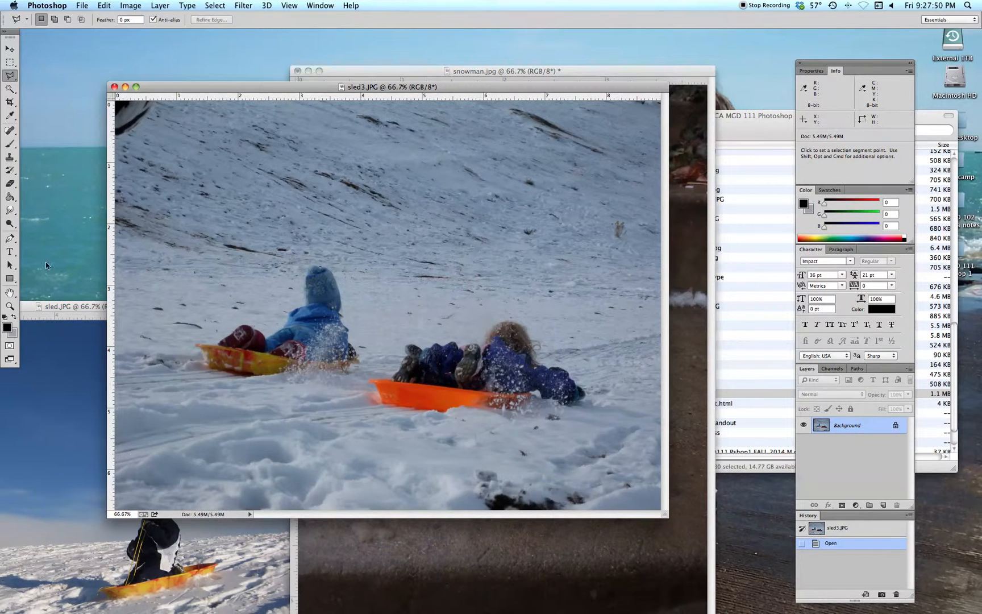
pyautogui.moveTo(88, 314); pyautogui.dragTo(420, 95)
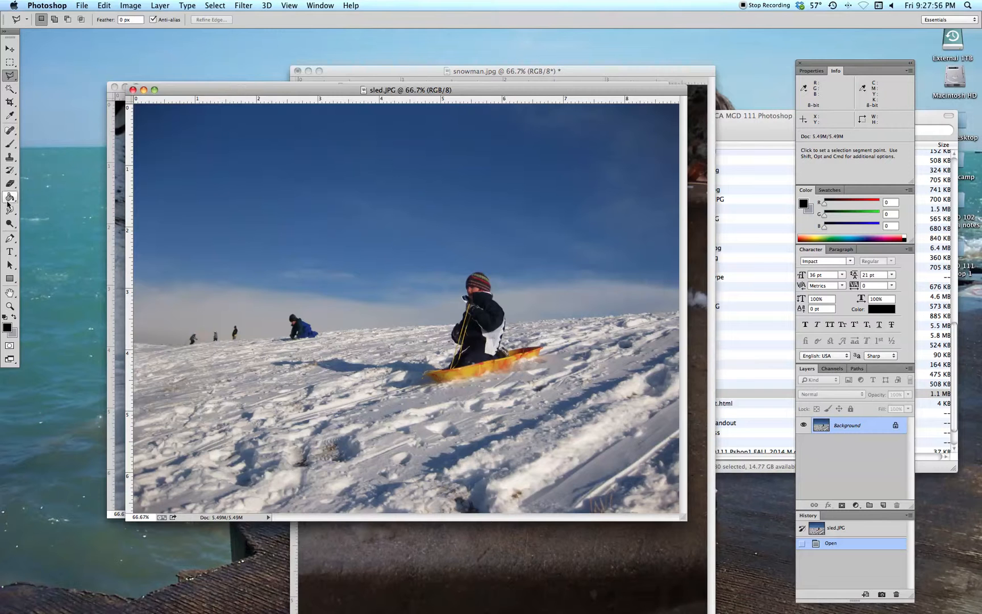
# Step: Add the title "My big snow day" in 36 pt black Impact to the sky of the sled photo
pyautogui.click(9, 252)
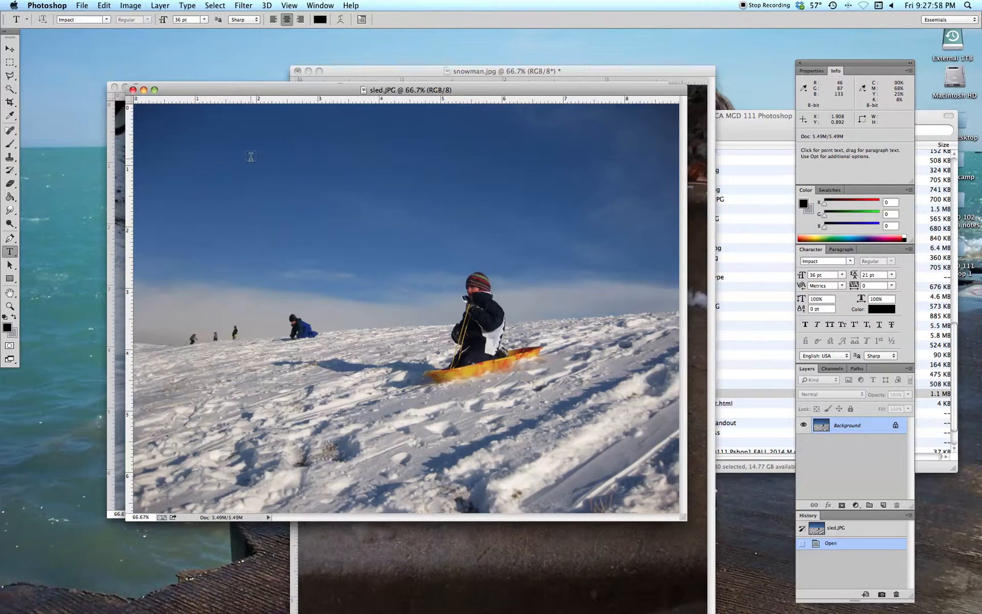
pyautogui.click(251, 158)
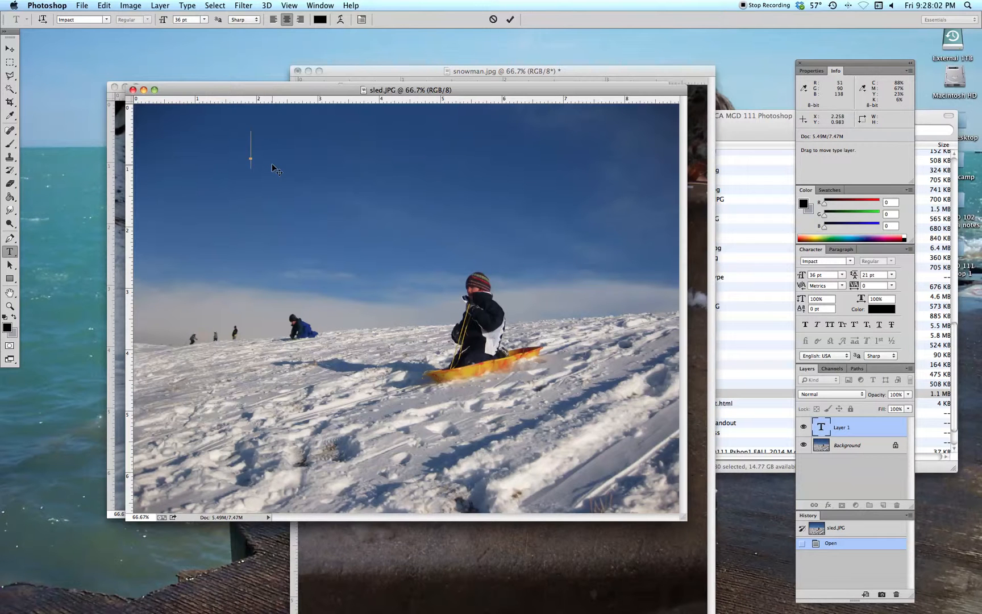
pyautogui.write('My')
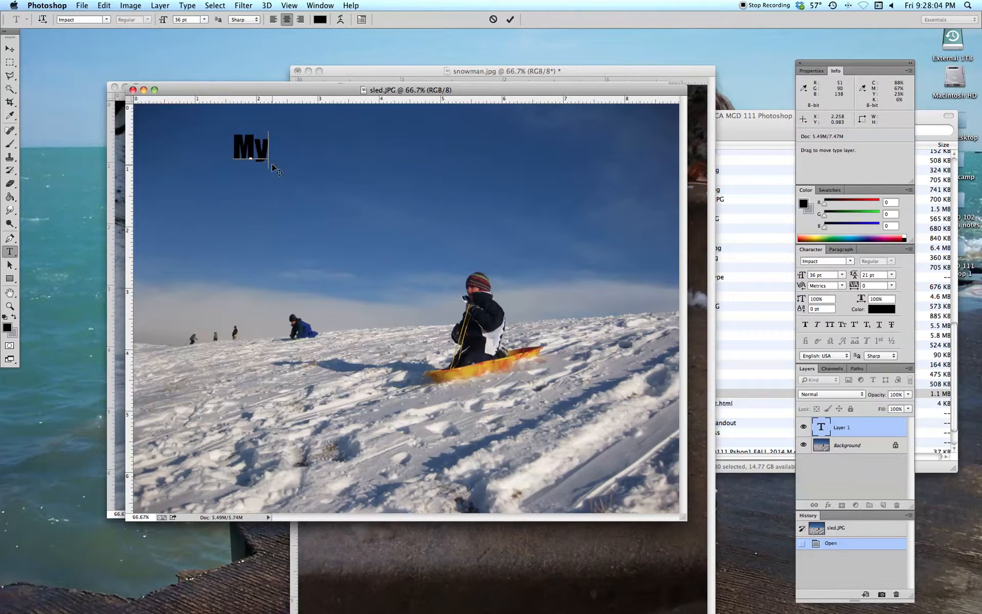
pyautogui.write(' big sn')
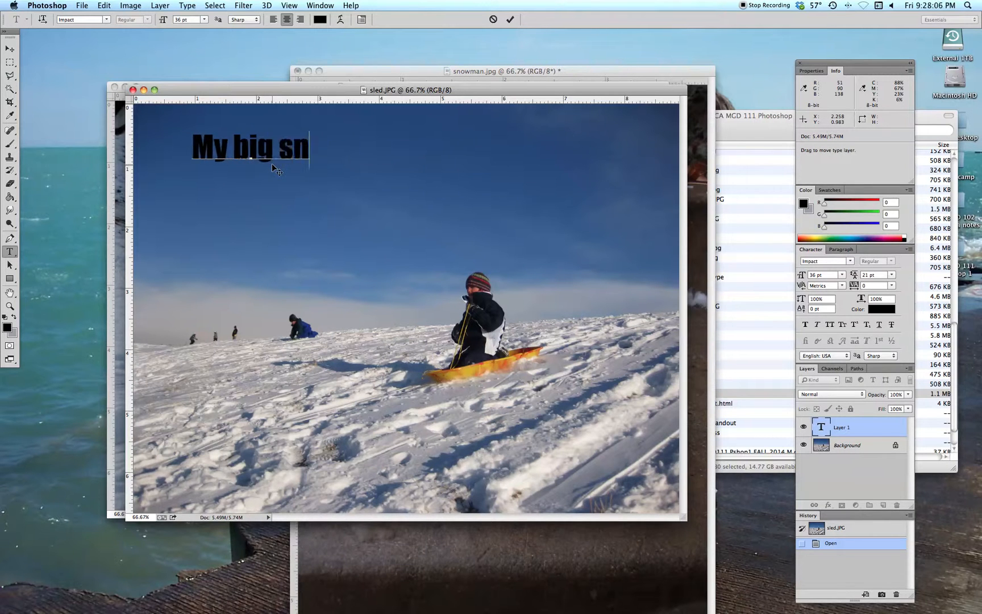
pyautogui.write('ow day')
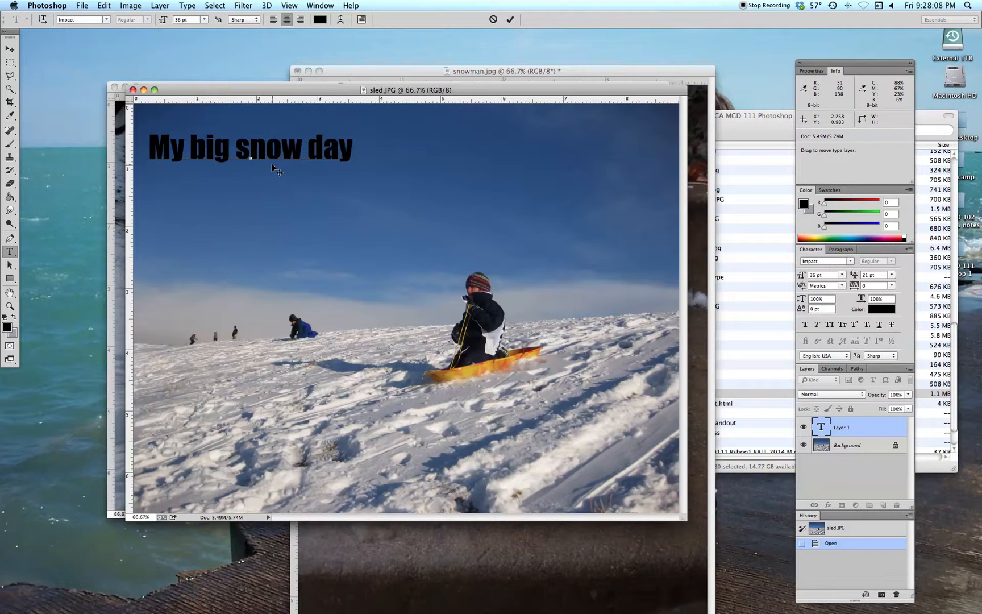
# Step: Enlarge the "My big snow day" title to 60 pt and centre it in the sky above the sledder
pyautogui.click(184, 136)
pyautogui.press('super+a')
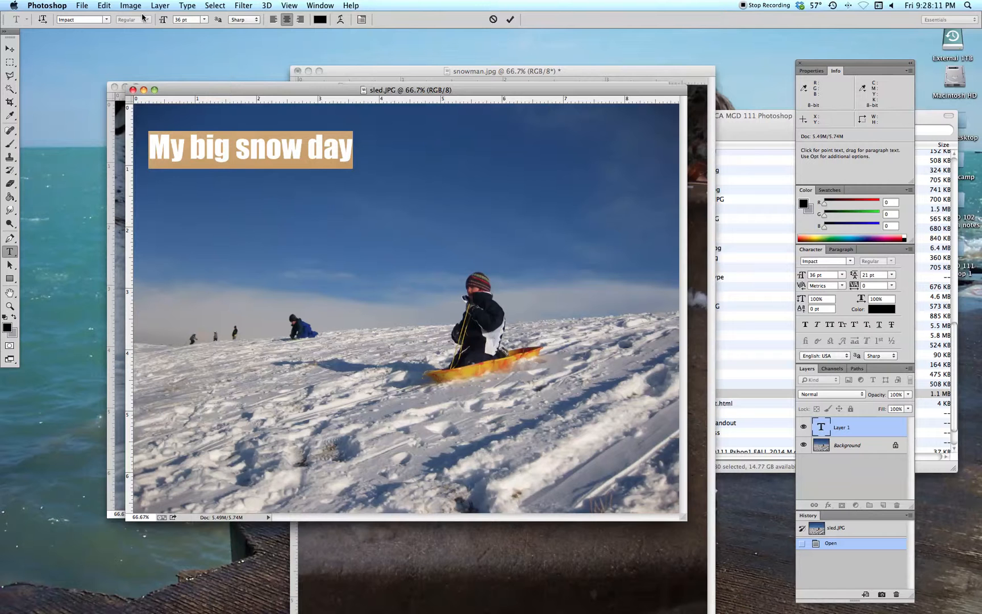
pyautogui.click(208, 20)
pyautogui.click(212, 121)
pyautogui.click(10, 52)
pyautogui.moveTo(204, 147); pyautogui.dragTo(348, 194)
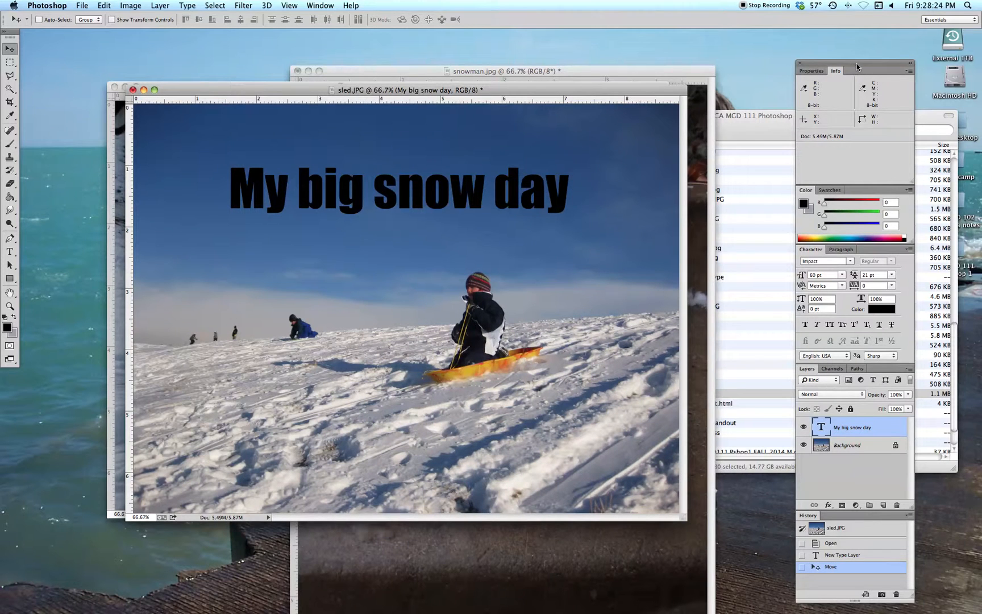
# Step: Paste the selected snowman from snowman.jpg into sled.JPG as a new layer, and place it beside the child on the sled
pyautogui.moveTo(857, 67); pyautogui.dragTo(914, 38)
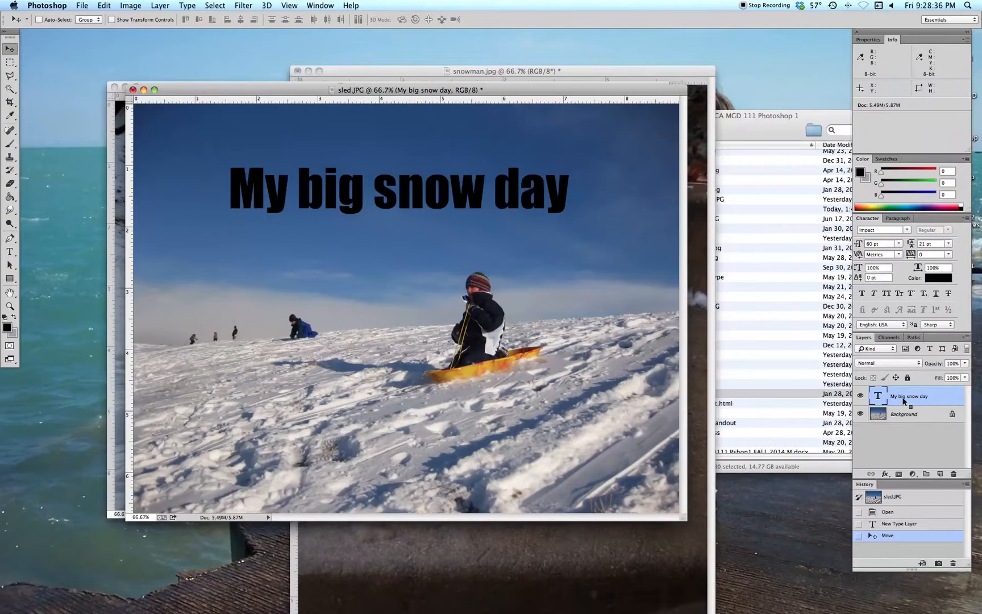
pyautogui.click(508, 73)
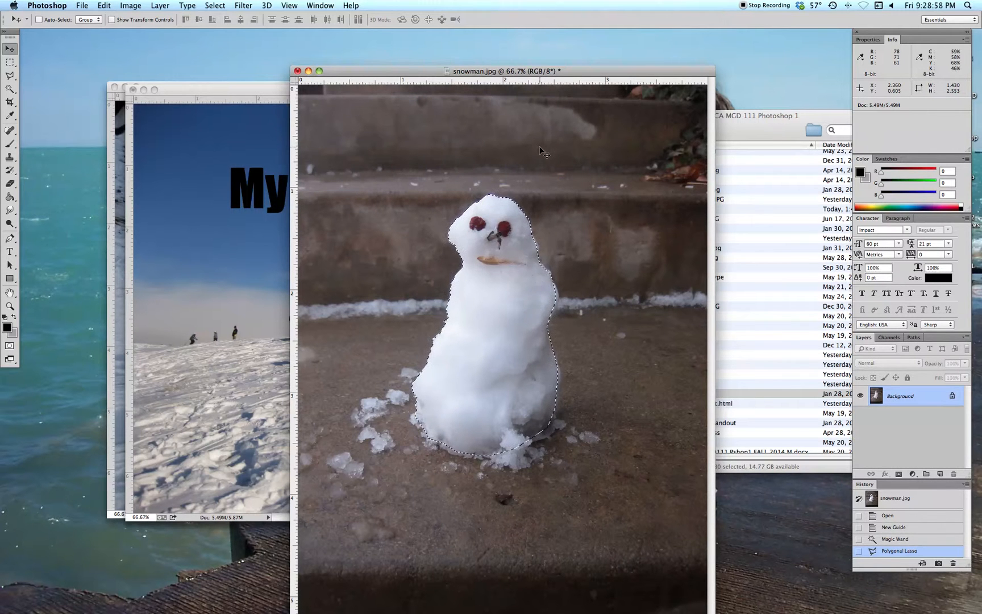
pyautogui.click(229, 90)
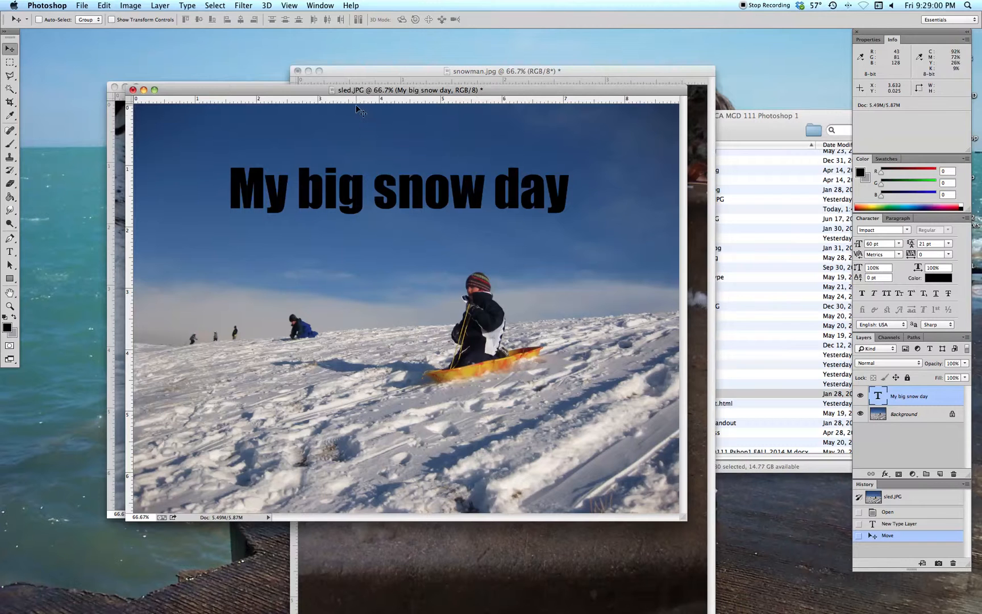
pyautogui.press('super+v')
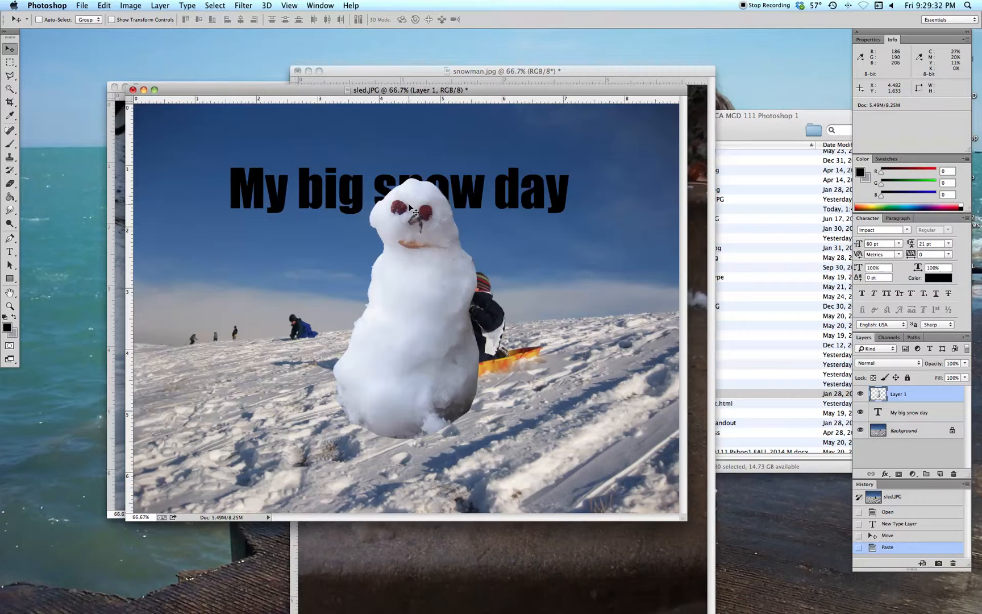
pyautogui.moveTo(429, 297); pyautogui.dragTo(327, 274)
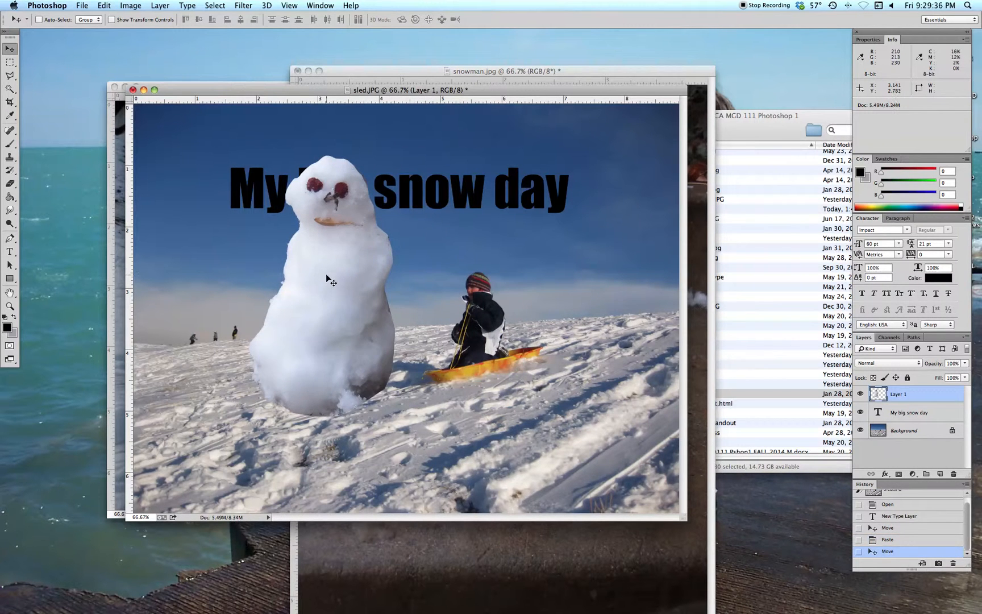
pyautogui.moveTo(337, 273); pyautogui.dragTo(310, 276)
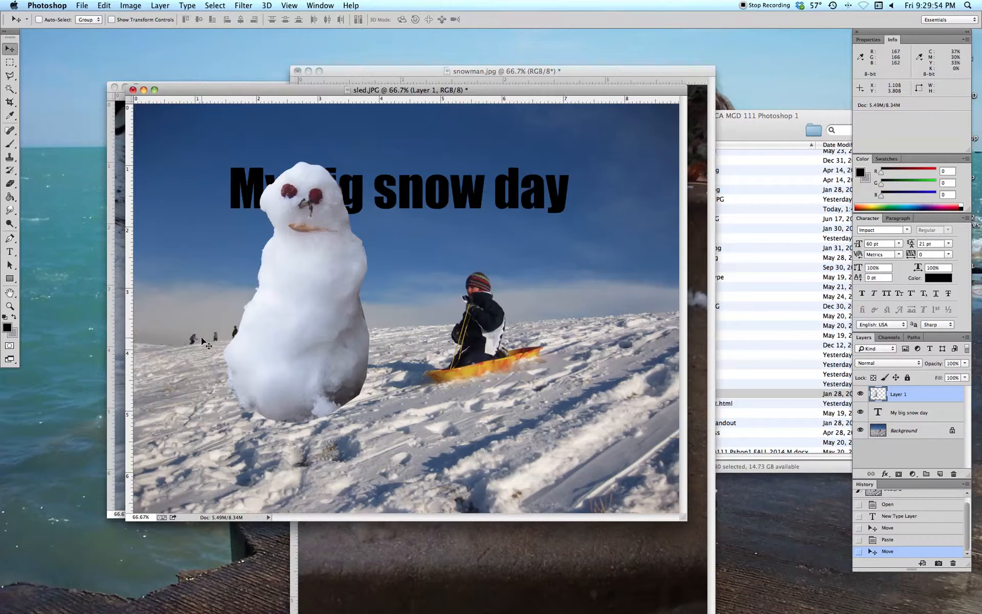
# Step: Scale the snowman layer down to about 38% and place it behind the child on the back of the sled
pyautogui.click(128, 5)
pyautogui.moveTo(108, 5)
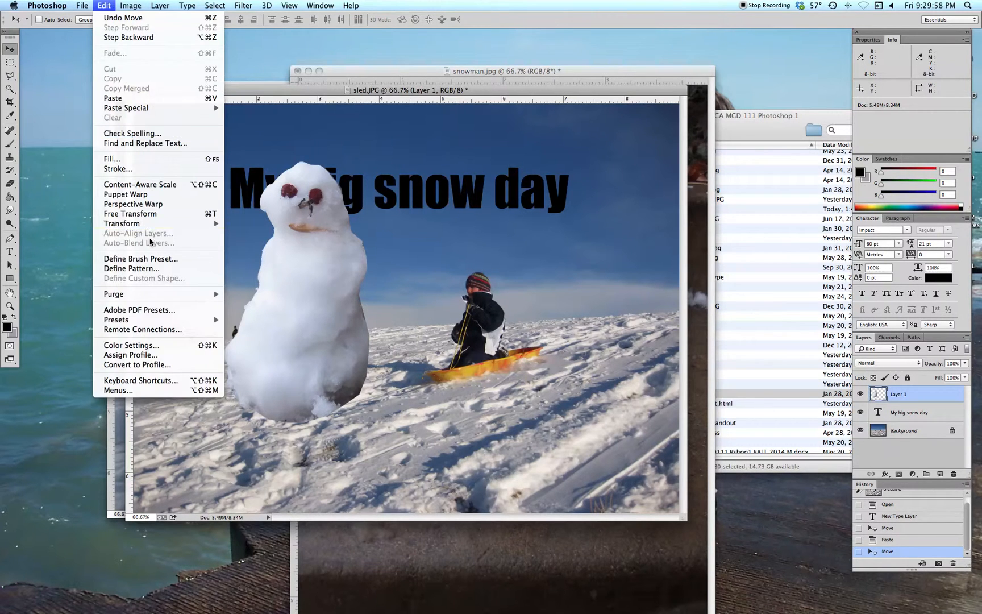
pyautogui.moveTo(142, 225)
pyautogui.click(243, 239)
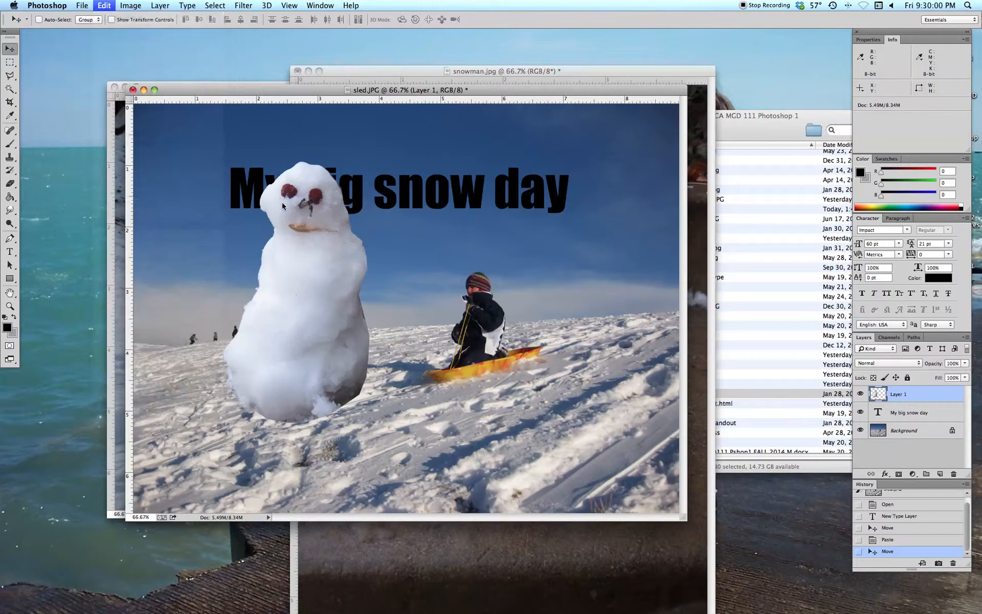
pyautogui.moveTo(242, 188); pyautogui.dragTo(330, 274)
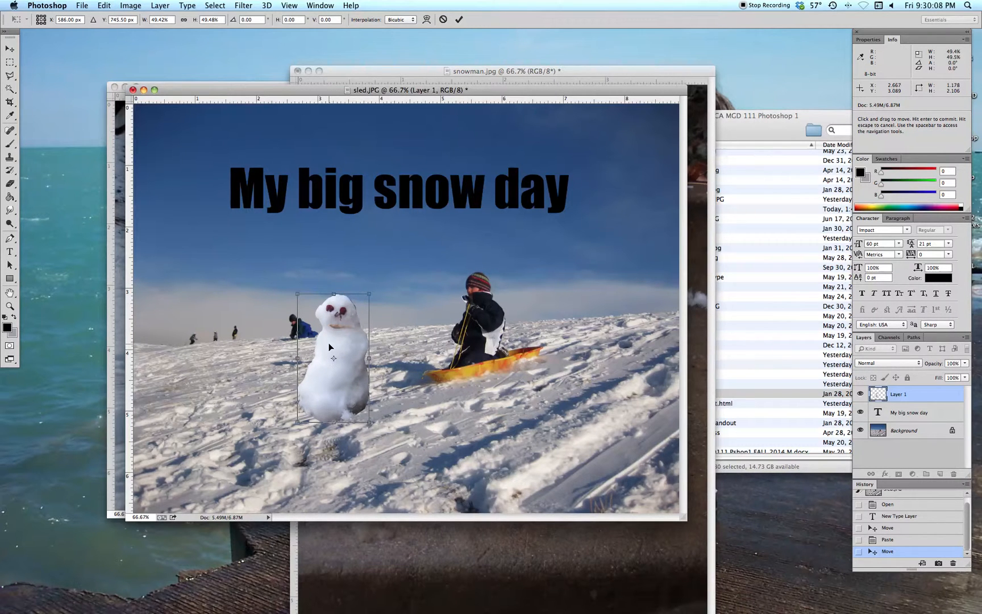
pyautogui.moveTo(330, 341); pyautogui.dragTo(508, 300)
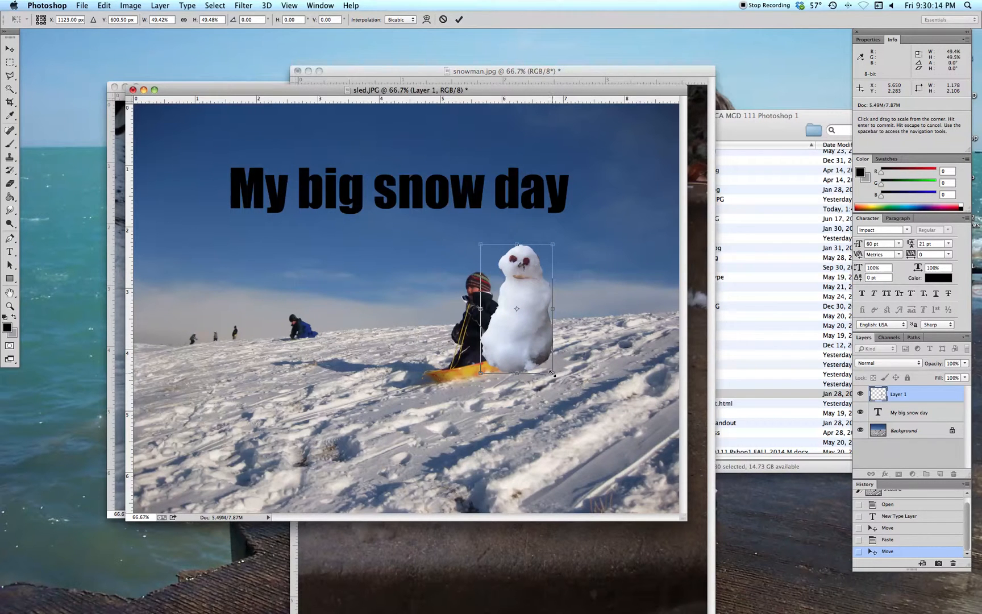
pyautogui.moveTo(554, 374); pyautogui.dragTo(535, 342)
pyautogui.moveTo(529, 270); pyautogui.dragTo(538, 291)
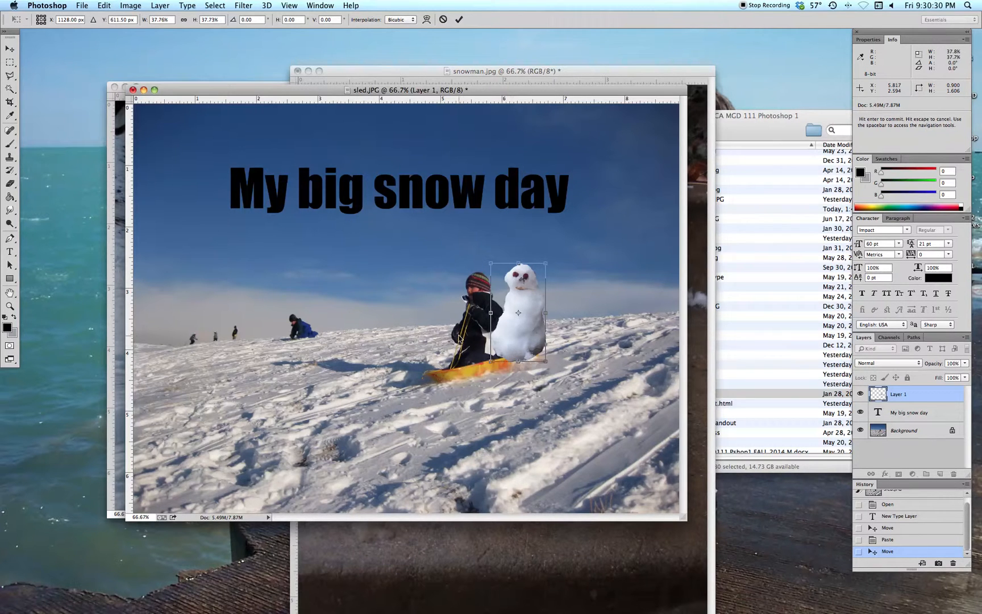
# Step: Apply the snowman's transformation and switch to the Eraser tool
pyautogui.press('super+equal')
pyautogui.press('super+equal')
pyautogui.press('super+equal')
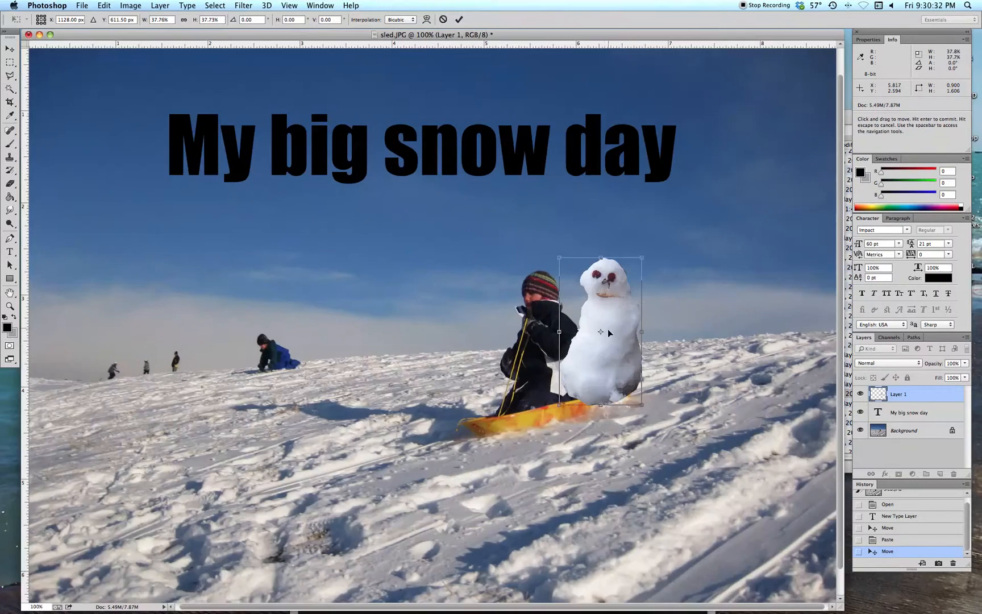
pyautogui.hscroll(12, 662, 344)
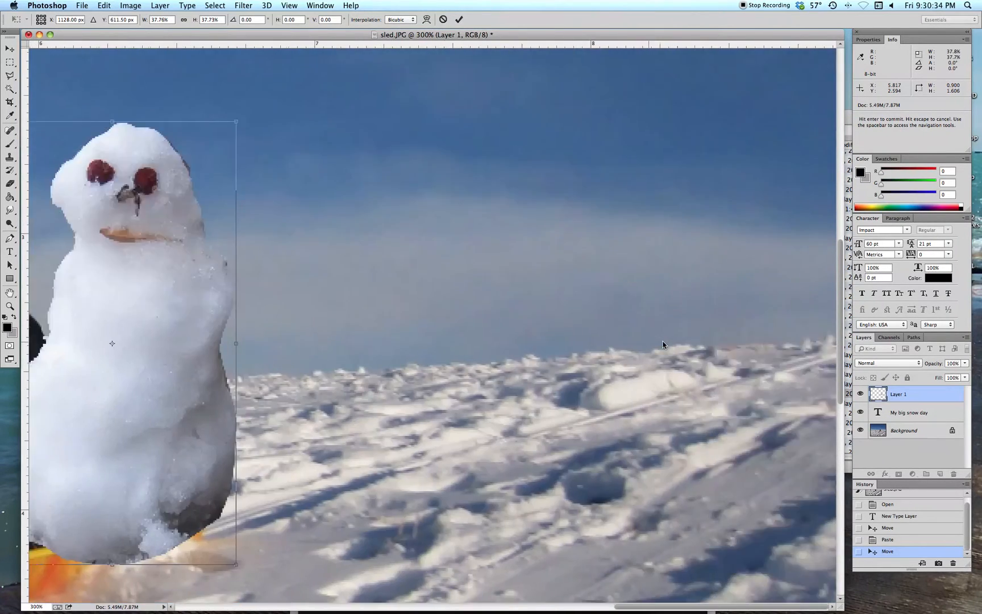
pyautogui.hscroll(-15, 662, 344)
pyautogui.scroll(-3, 661, 345)
pyautogui.hscroll(10, 660, 341)
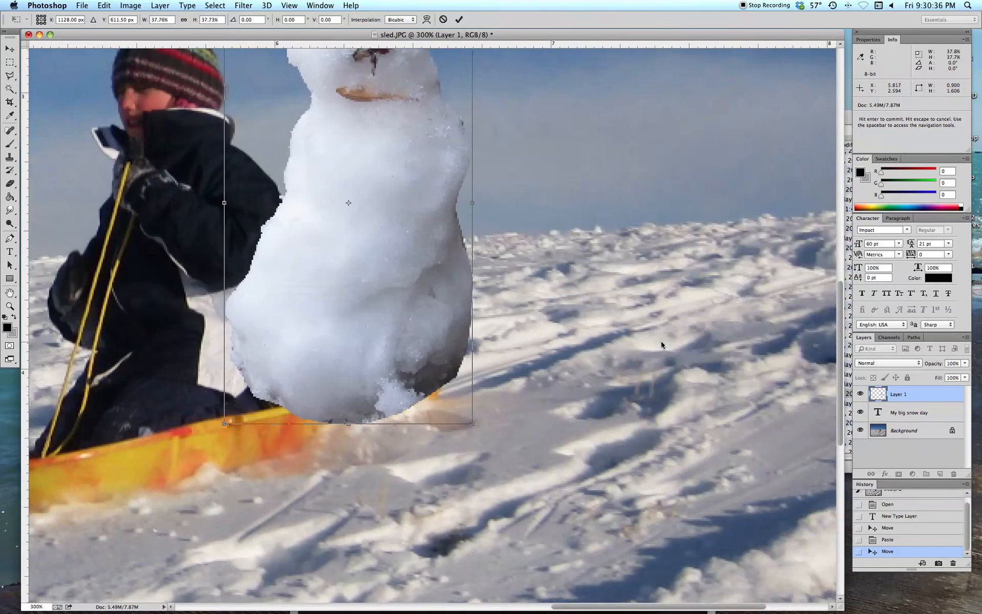
pyautogui.hscroll(-2, 660, 341)
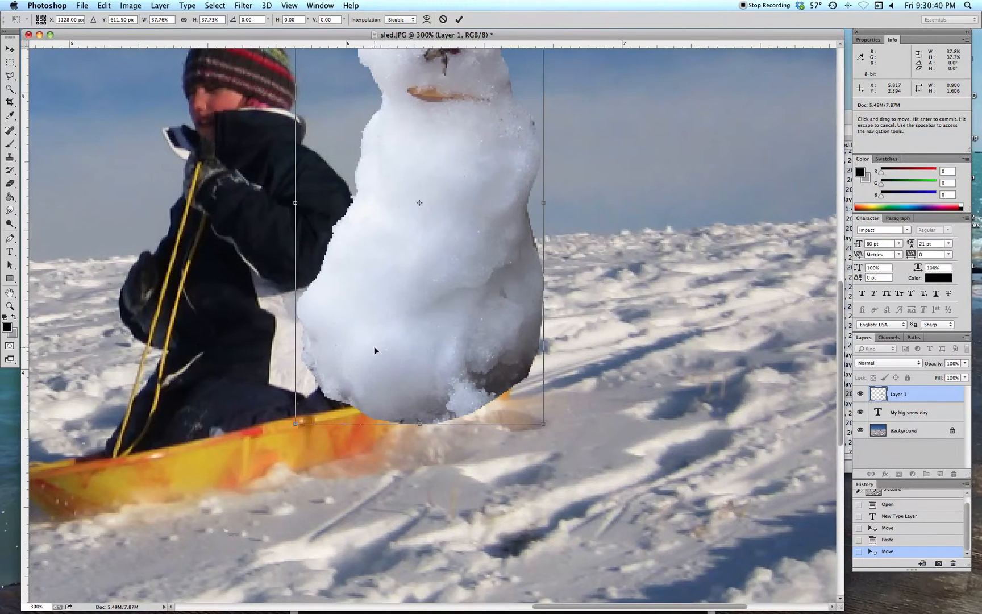
pyautogui.hscroll(10, 374, 345)
pyautogui.hscroll(-3, 372, 347)
pyautogui.hscroll(-6, 372, 348)
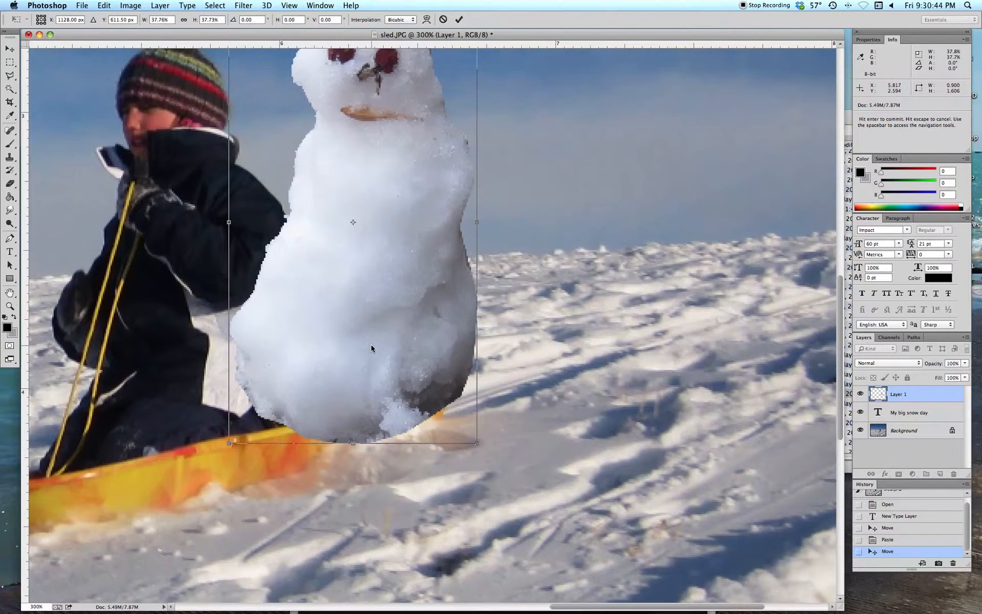
pyautogui.scroll(5, 371, 348)
pyautogui.click(9, 185)
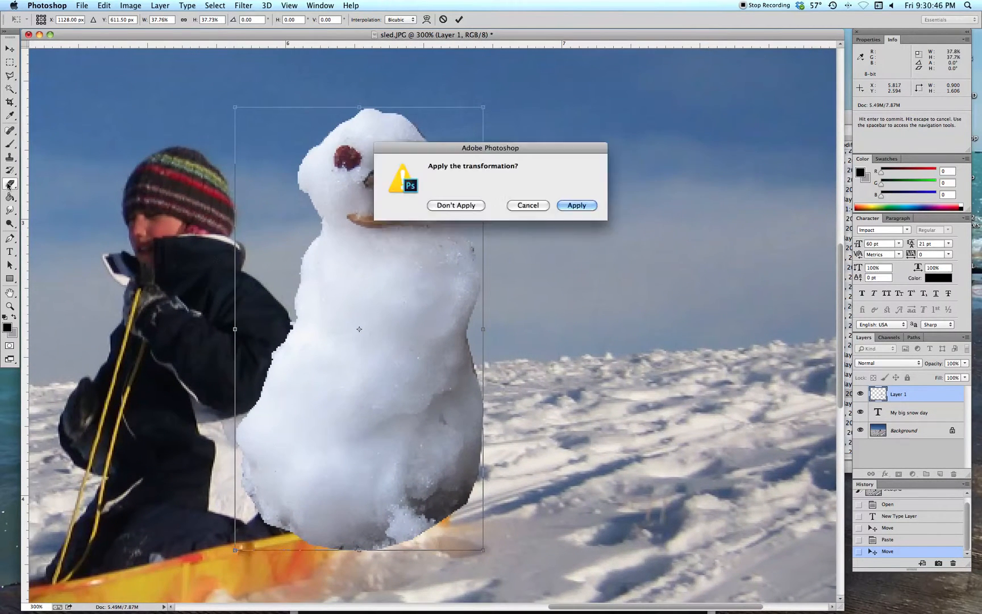
pyautogui.click(573, 205)
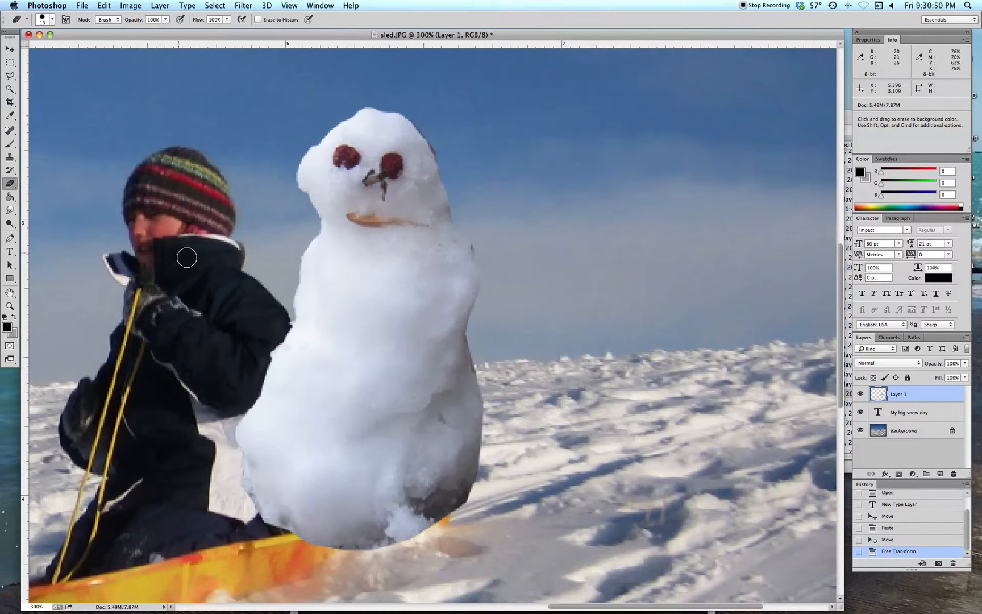
# Step: Erase the snowman's base where it covers the sled's side and the snow below, using a 13 px eraser
pyautogui.click(53, 20)
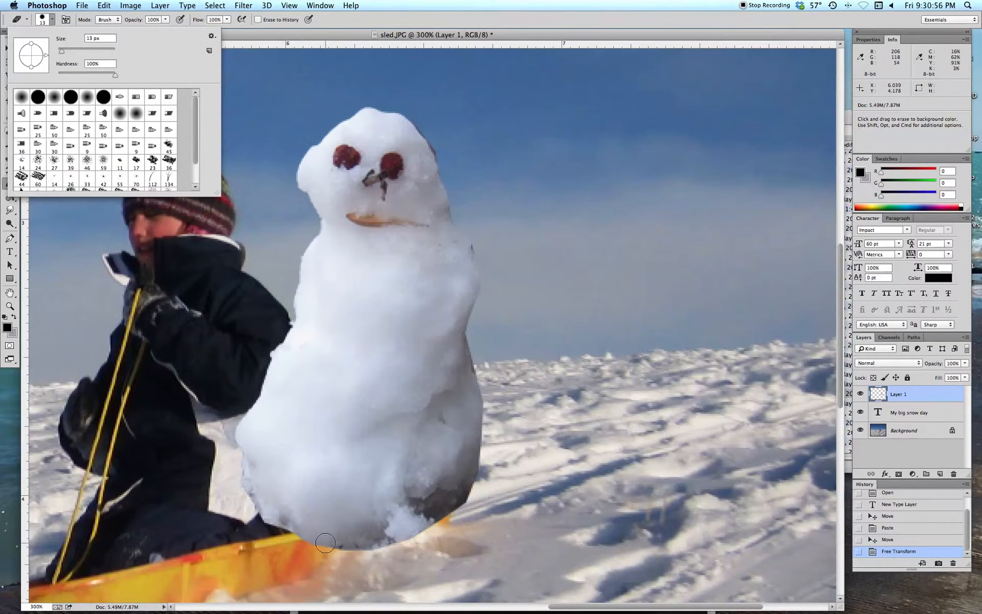
pyautogui.moveTo(307, 532)
pyautogui.mouseDown()
pyautogui.moveTo(293, 539)
pyautogui.moveTo(327, 538)
pyautogui.mouseUp()
pyautogui.moveTo(389, 528); pyautogui.dragTo(466, 513)
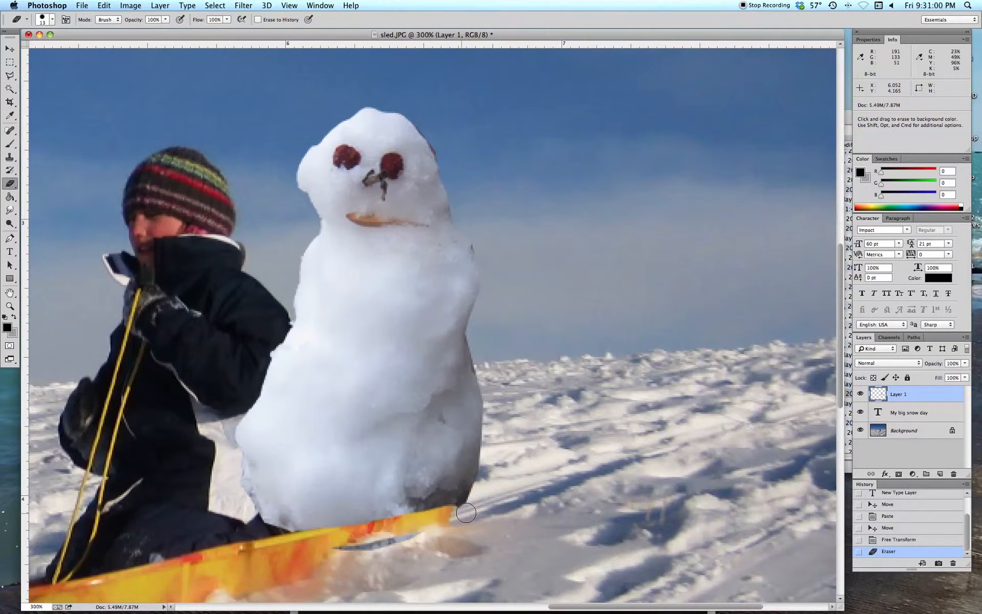
pyautogui.moveTo(416, 535)
pyautogui.mouseDown()
pyautogui.moveTo(290, 566)
pyautogui.moveTo(431, 537)
pyautogui.mouseUp()
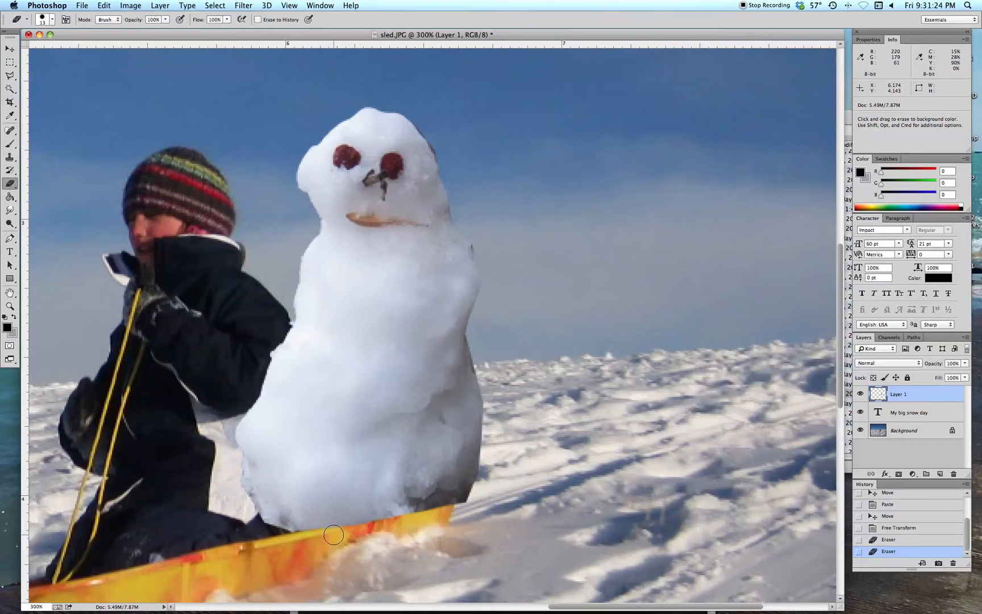
# Step: Try erasing more of the snowman's base along the sled's rear rim, and undo these strokes through the history
pyautogui.hscroll(-1, 338, 534)
pyautogui.moveTo(442, 501); pyautogui.dragTo(522, 479)
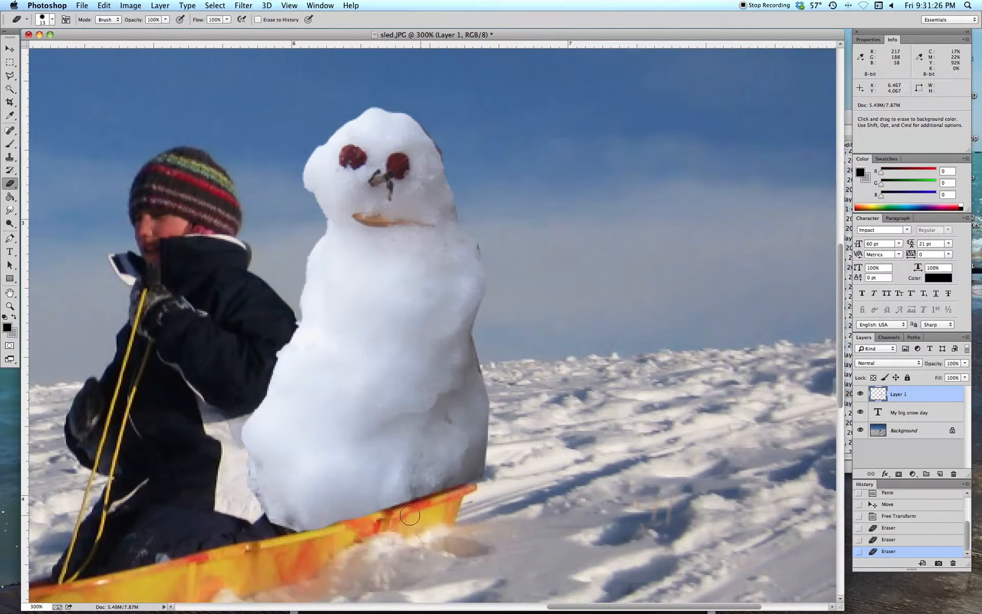
pyautogui.moveTo(385, 511); pyautogui.dragTo(533, 464)
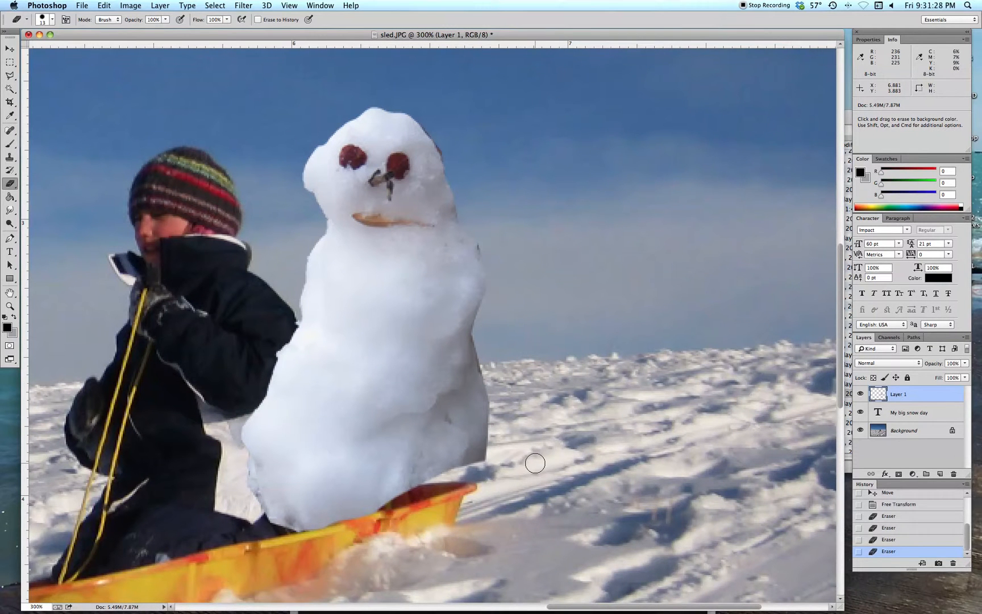
pyautogui.press('super+z')
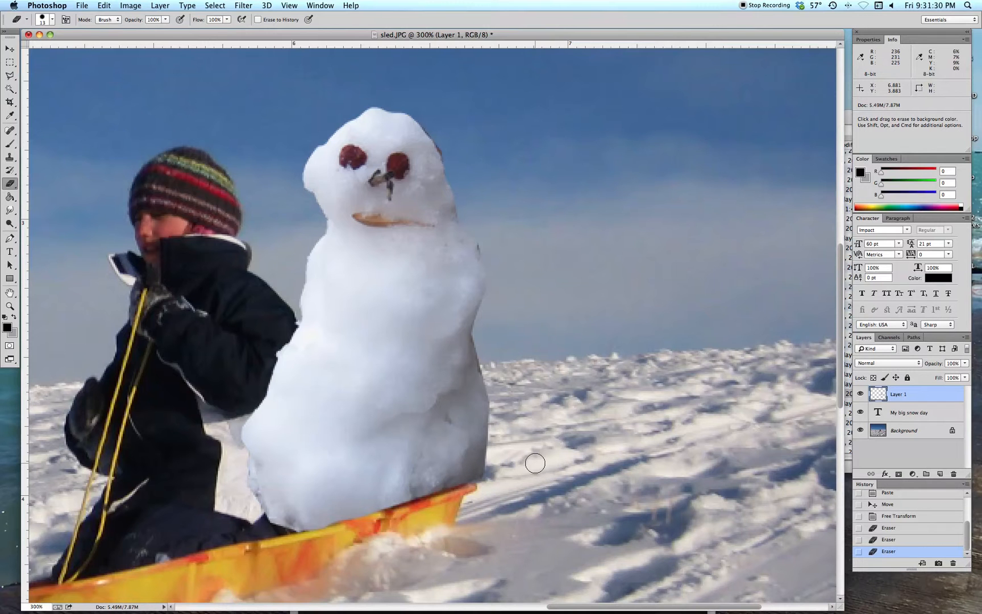
pyautogui.click(890, 540)
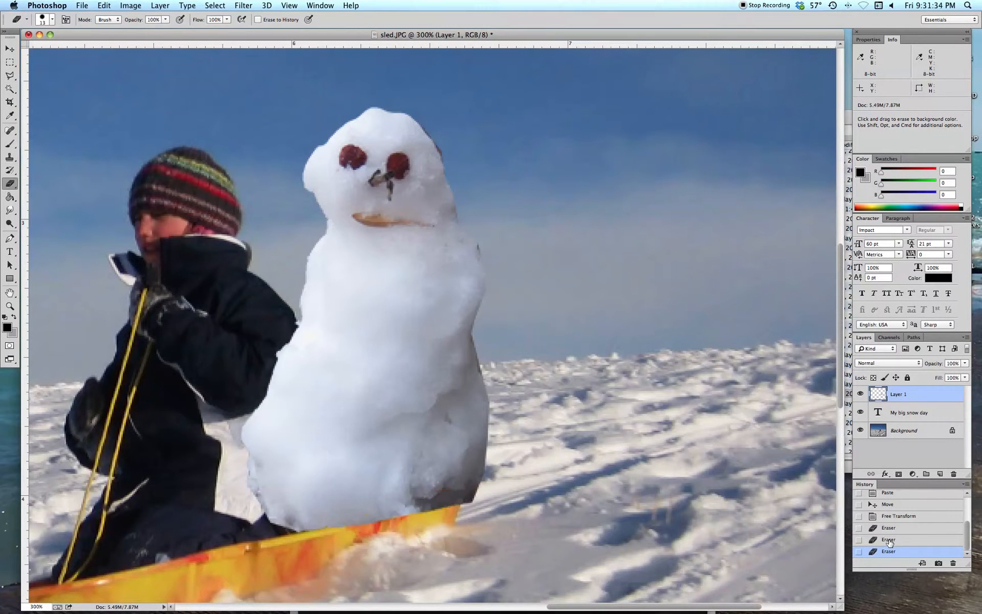
# Step: Revert the snowman layer to its state right after the free transform and lower the layer's opacity to 44%
pyautogui.click(889, 528)
pyautogui.click(891, 519)
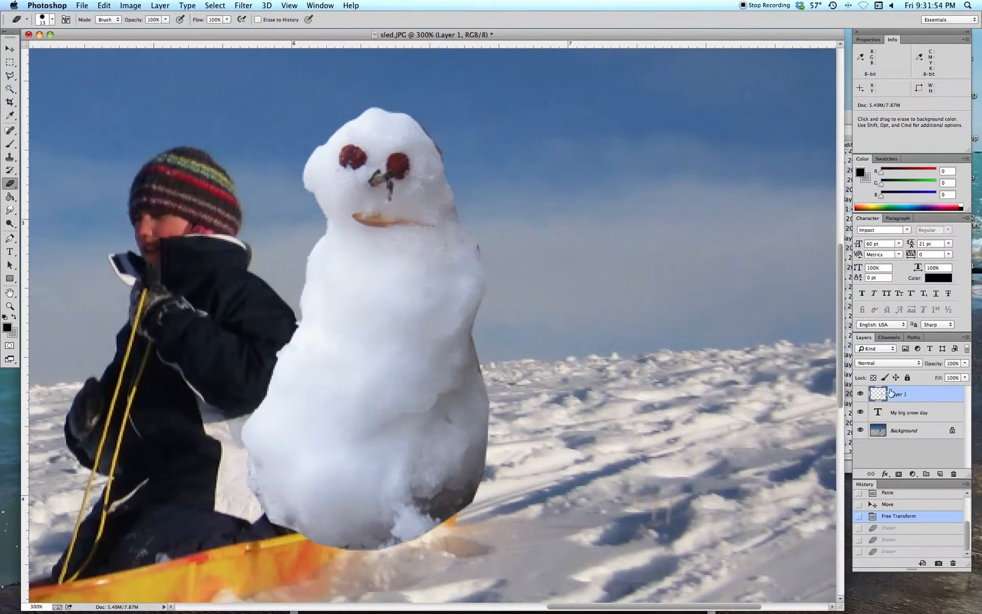
pyautogui.click(966, 364)
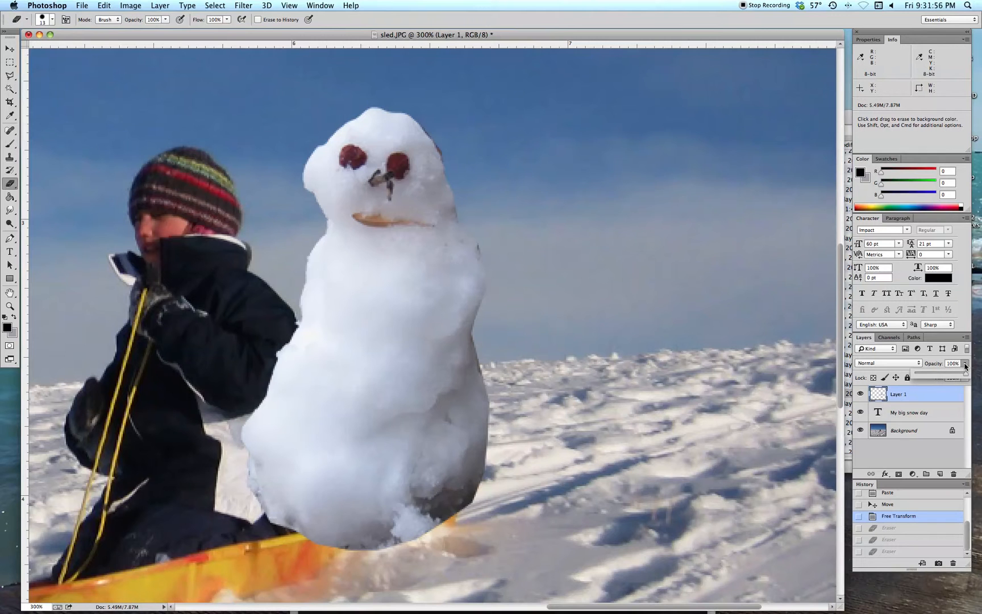
pyautogui.moveTo(966, 374); pyautogui.dragTo(965, 375)
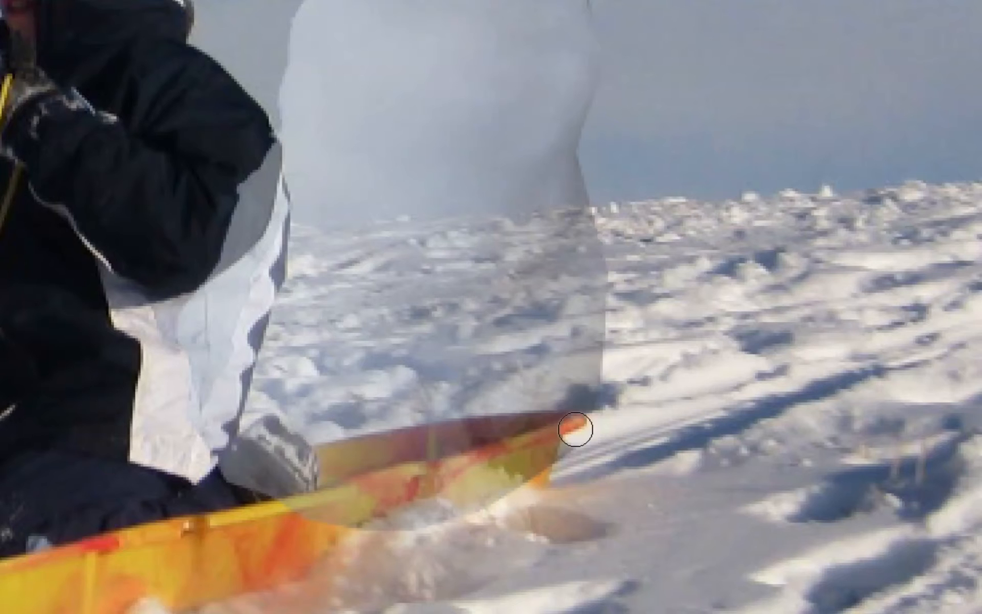
# Step: Erase the see-through snowman where it covers the sled's rear, the child's glove and the back edge of the jacket
pyautogui.moveTo(576, 429)
pyautogui.mouseDown()
pyautogui.moveTo(457, 431)
pyautogui.moveTo(273, 478)
pyautogui.moveTo(352, 484)
pyautogui.moveTo(570, 458)
pyautogui.moveTo(200, 497)
pyautogui.moveTo(335, 477)
pyautogui.moveTo(294, 475)
pyautogui.moveTo(294, 458)
pyautogui.moveTo(267, 433)
pyautogui.moveTo(303, 476)
pyautogui.moveTo(257, 465)
pyautogui.moveTo(252, 455)
pyautogui.moveTo(228, 476)
pyautogui.moveTo(220, 458)
pyautogui.mouseUp()
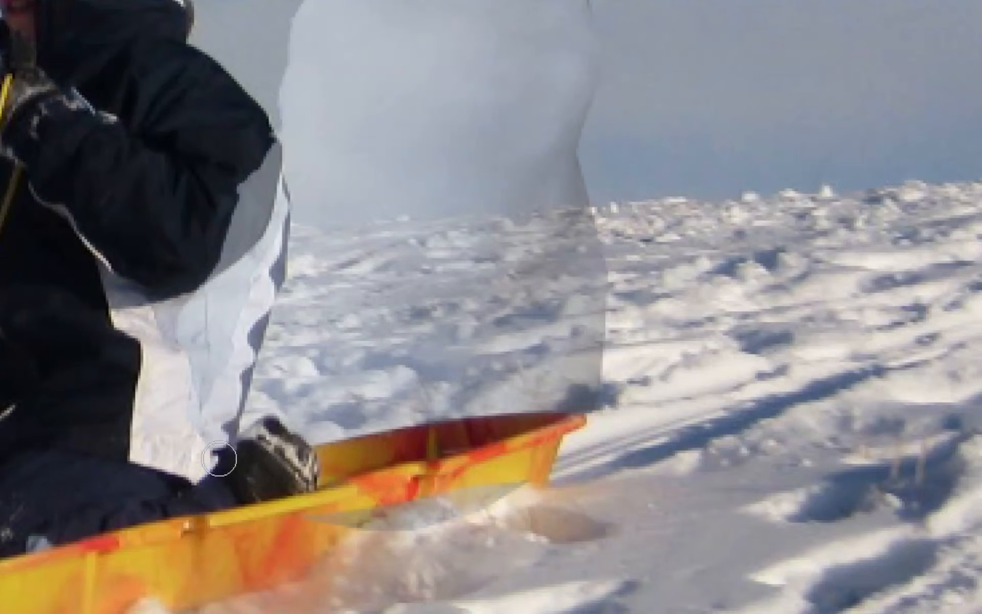
pyautogui.moveTo(264, 151)
pyautogui.mouseDown()
pyautogui.moveTo(265, 280)
pyautogui.moveTo(239, 329)
pyautogui.moveTo(246, 335)
pyautogui.moveTo(218, 423)
pyautogui.moveTo(222, 458)
pyautogui.moveTo(259, 444)
pyautogui.mouseUp()
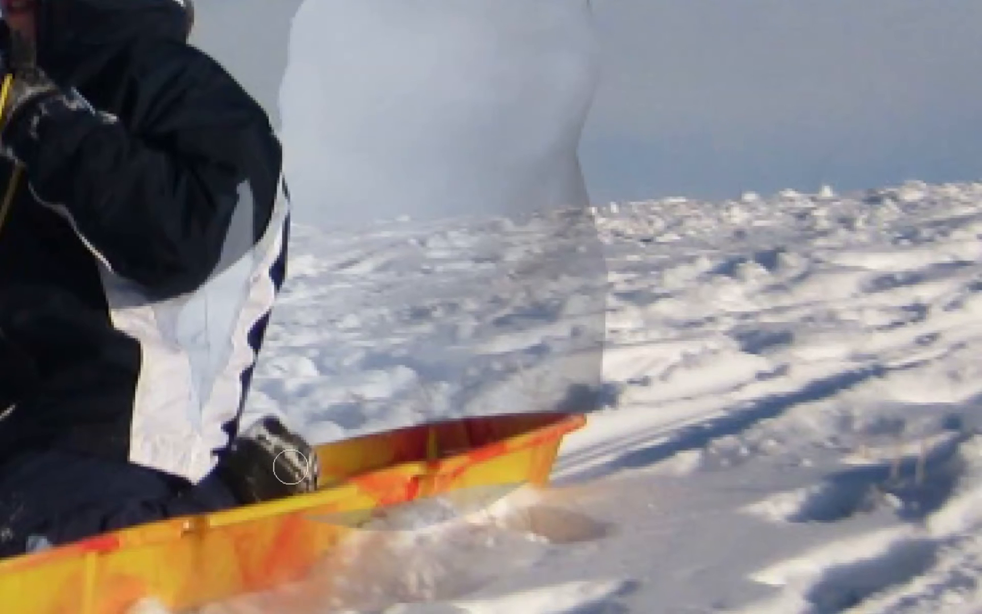
# Step: Restore the snowman layer's opacity to 100%
pyautogui.scroll(3, 496, 513)
pyautogui.scroll(15, 503, 513)
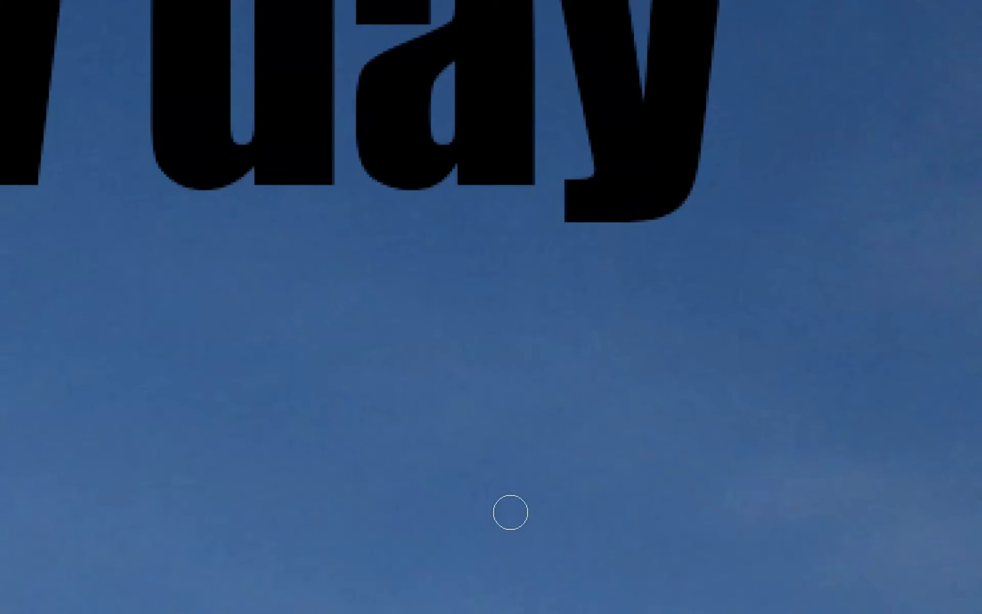
pyautogui.scroll(-20, 511, 514)
pyautogui.scroll(5, 511, 511)
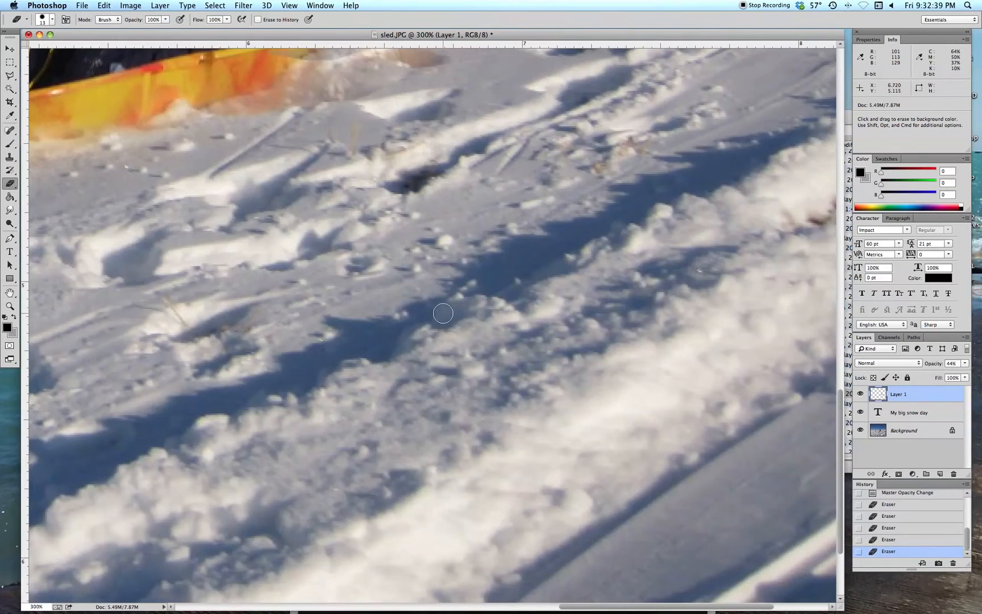
pyautogui.scroll(3, 442, 312)
pyautogui.scroll(14, 445, 312)
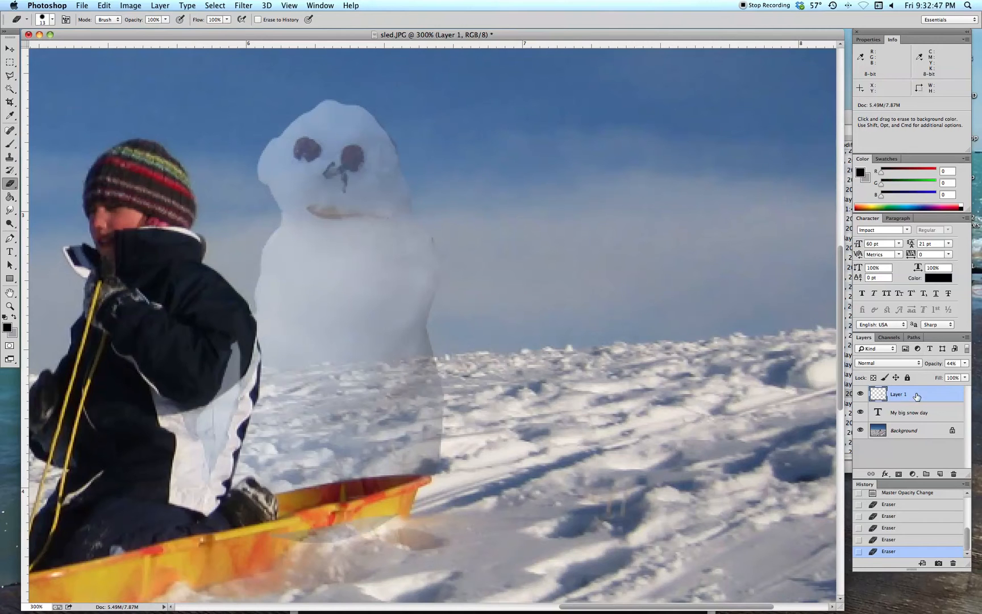
pyautogui.click(964, 364)
pyautogui.moveTo(937, 378); pyautogui.dragTo(968, 377)
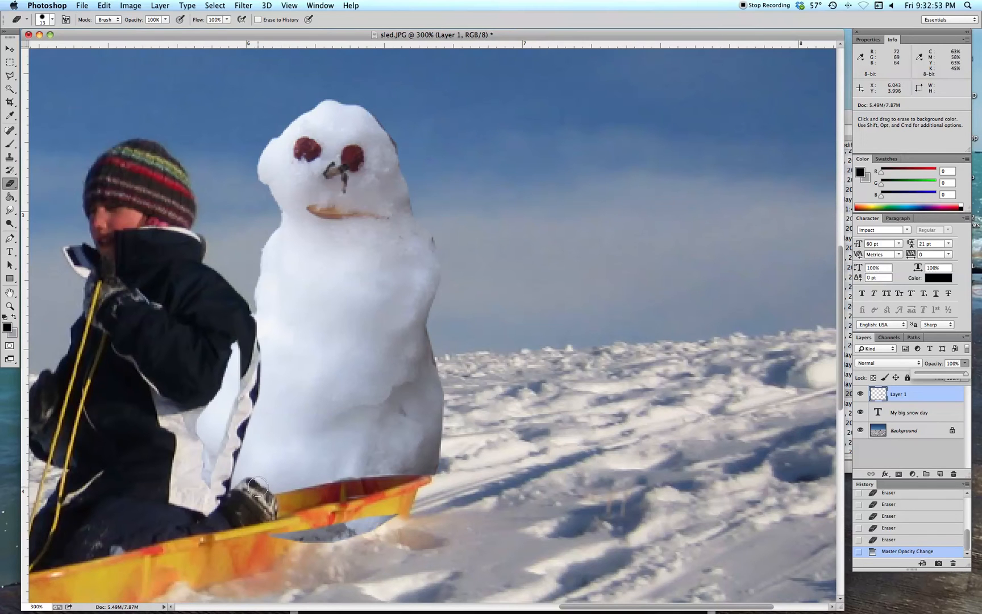
# Step: Erase the snowman remnants left on the snow below the sled and over the white part of the child's jacket
pyautogui.click(404, 512)
pyautogui.moveTo(405, 512)
pyautogui.mouseDown()
pyautogui.moveTo(221, 544)
pyautogui.moveTo(421, 520)
pyautogui.moveTo(302, 540)
pyautogui.mouseUp()
pyautogui.moveTo(201, 483)
pyautogui.mouseDown()
pyautogui.moveTo(240, 342)
pyautogui.moveTo(205, 493)
pyautogui.moveTo(204, 384)
pyautogui.moveTo(199, 448)
pyautogui.mouseUp()
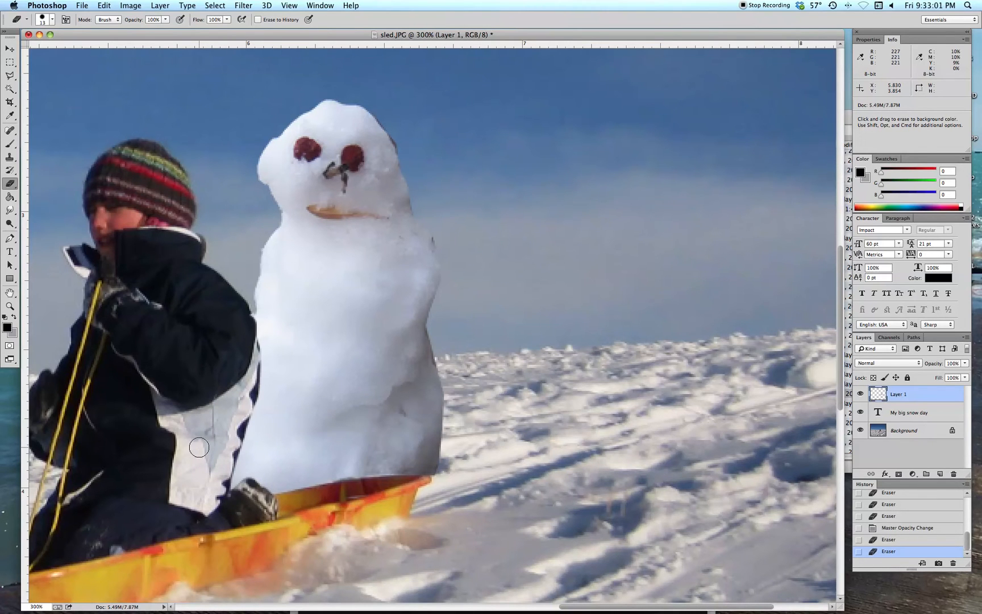